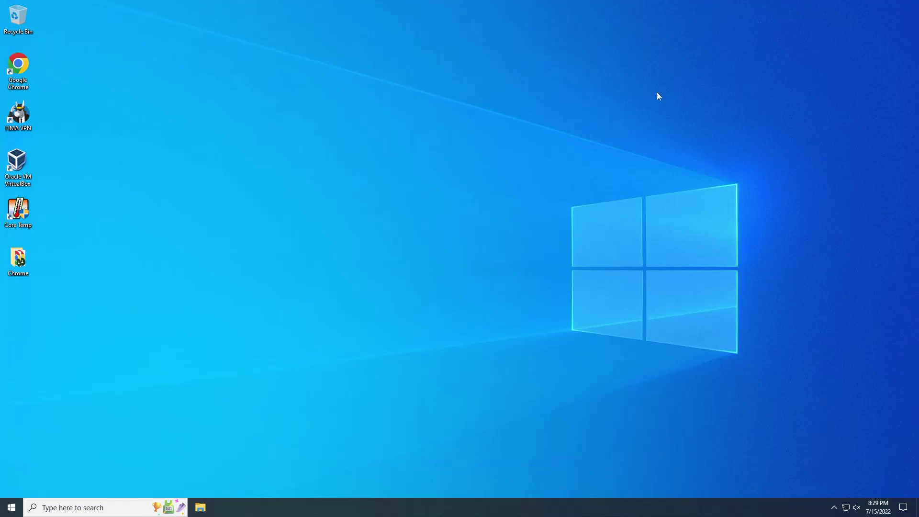
- Open the Start menu and close it again to return to the desktop
left_click(9, 509)
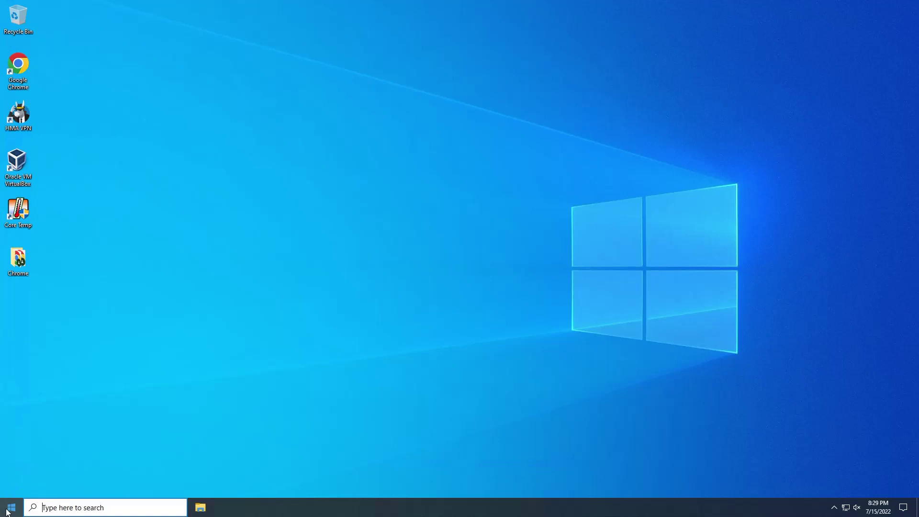
left_click(8, 509)
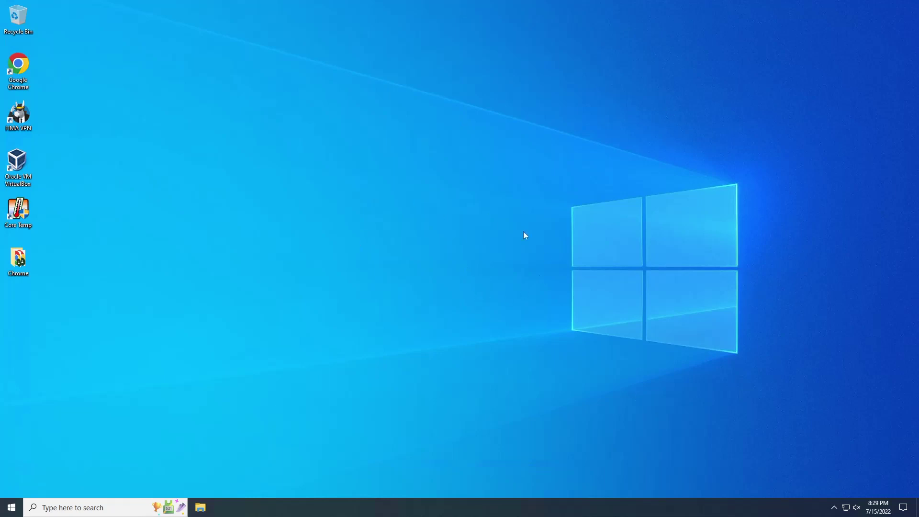
- Open Background settings via the desktop's Personalize option and maximize the Settings window
right_click(473, 258)
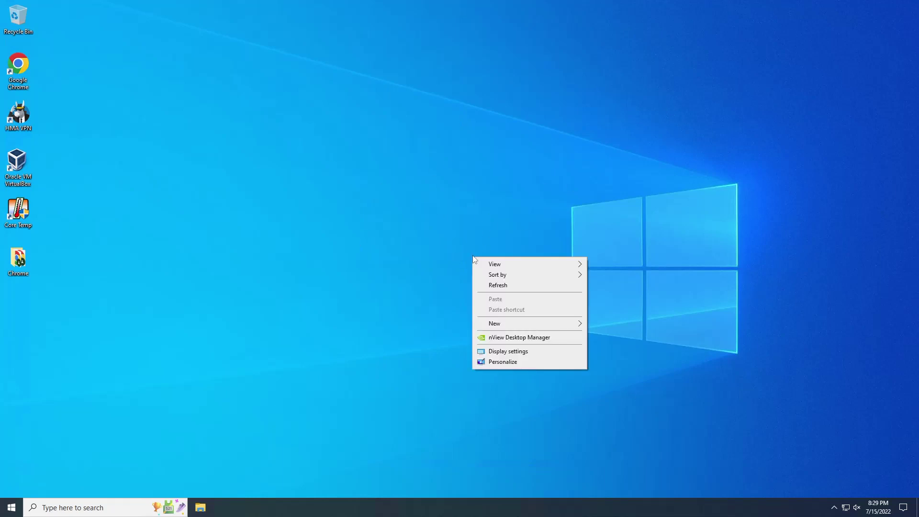
left_click(526, 364)
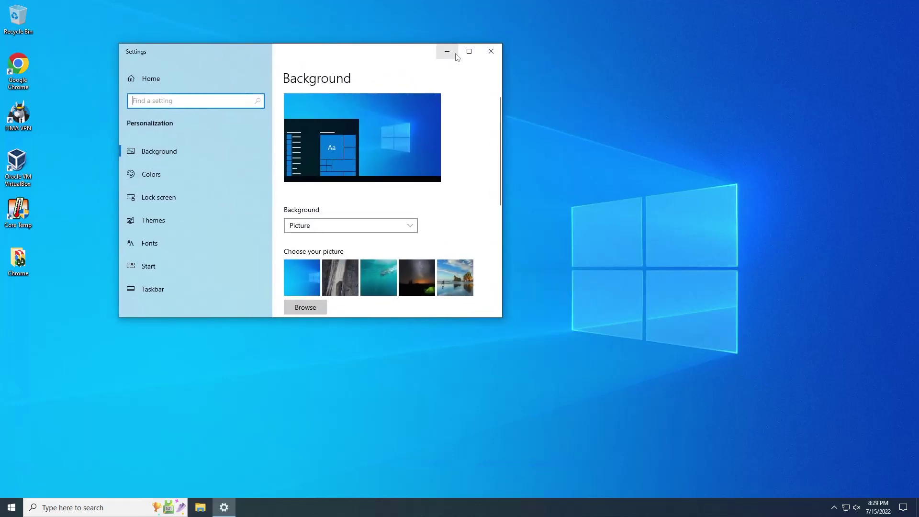
left_click(470, 54)
left_click_drag(489, 10, 474, 40)
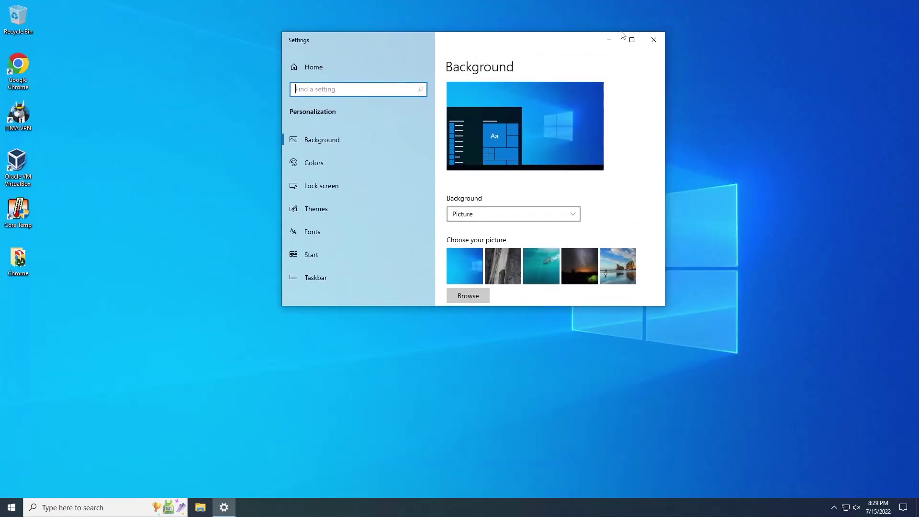
left_click(640, 44)
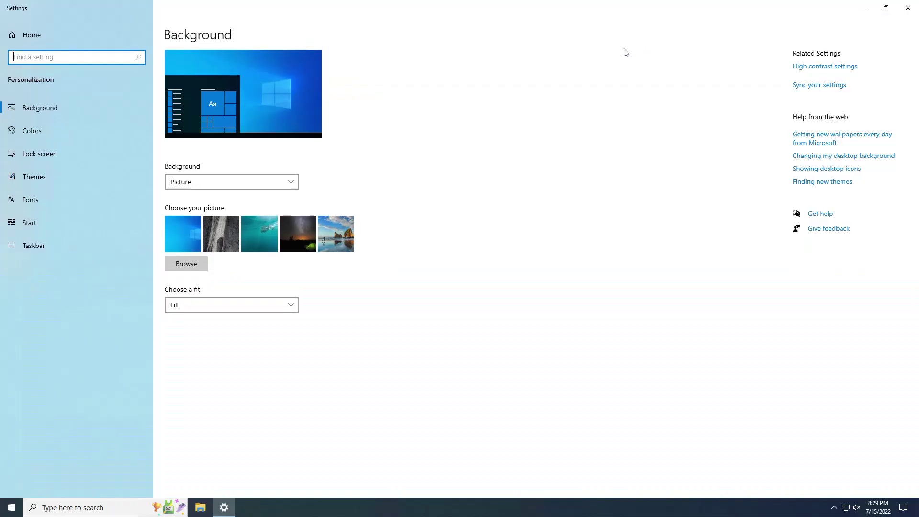
- Check the background types, keep Picture, and restore the Settings window to a smaller size
left_click(194, 183)
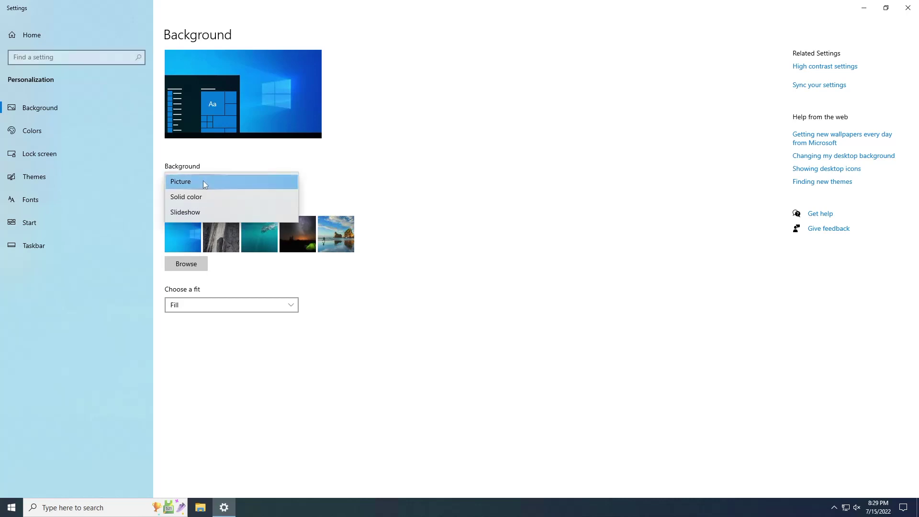
left_click(204, 181)
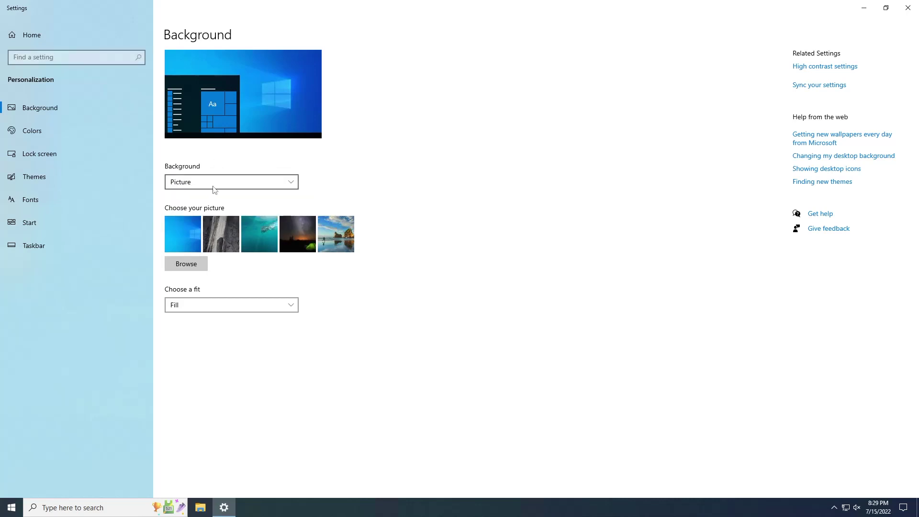
double_click(285, 12)
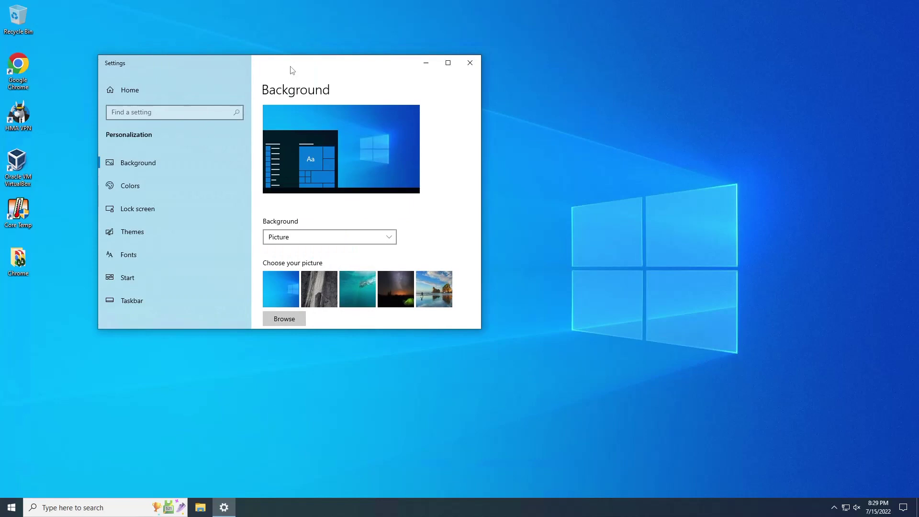
- Set the background to Solid color, trying red and orange before choosing black
left_click(326, 240)
left_click(323, 253)
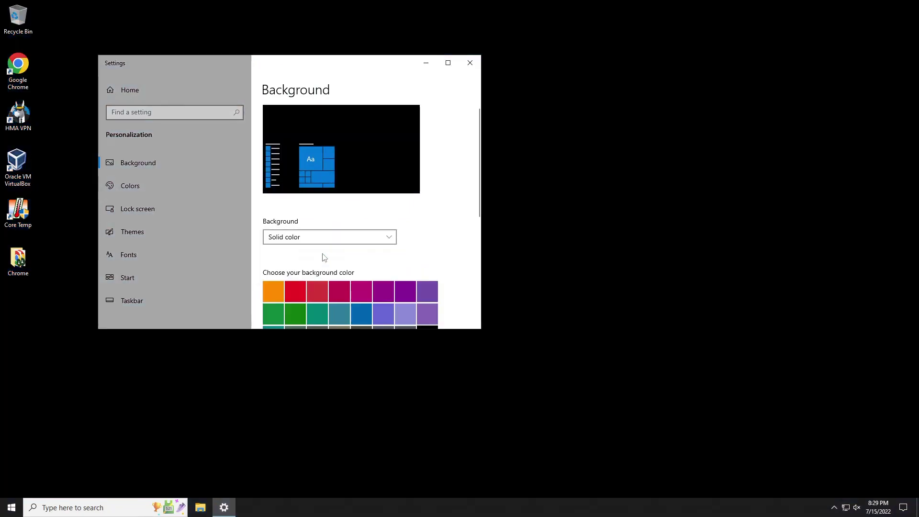
left_click(291, 290)
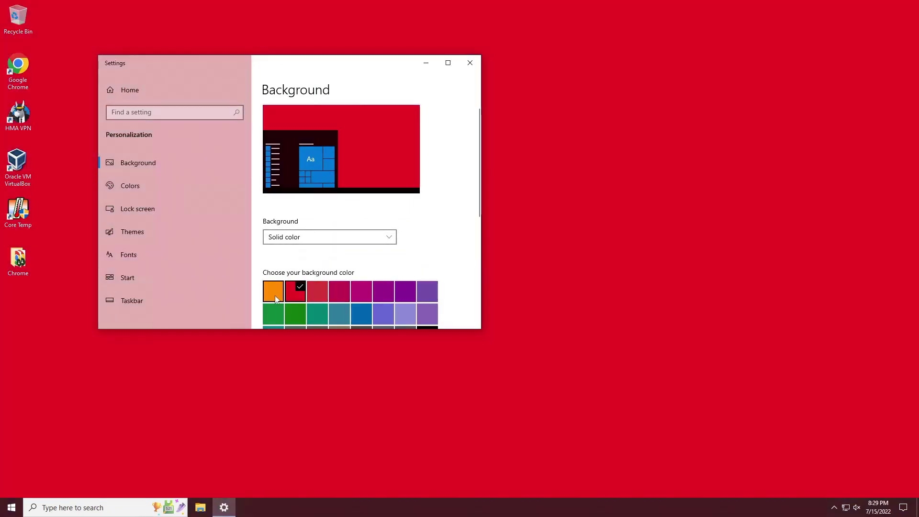
left_click(275, 295)
scroll(353, 285, "down", 10)
scroll(355, 249, "up", 3)
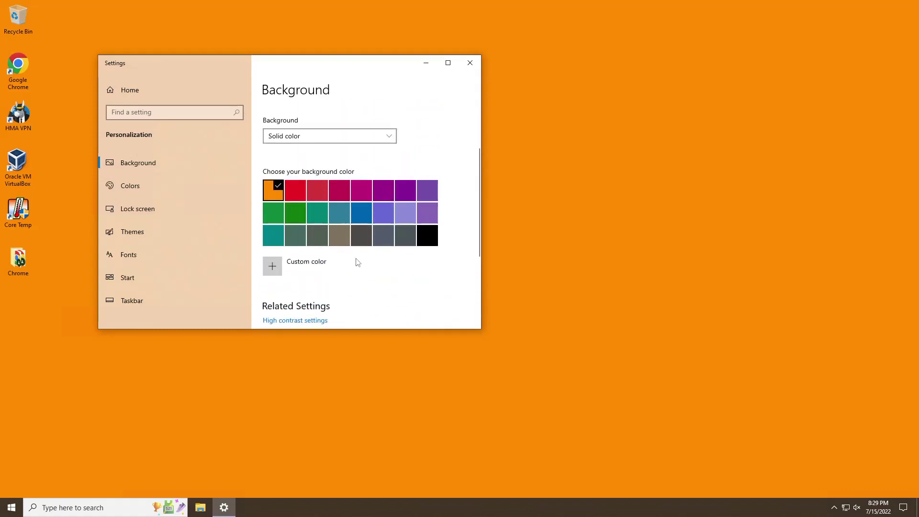
left_click(429, 235)
scroll(315, 207, "up", 1)
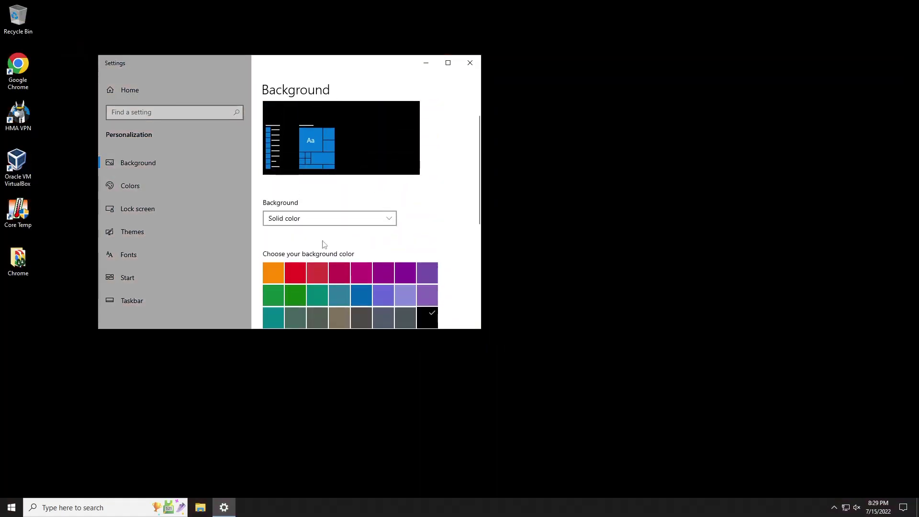
left_click(319, 218)
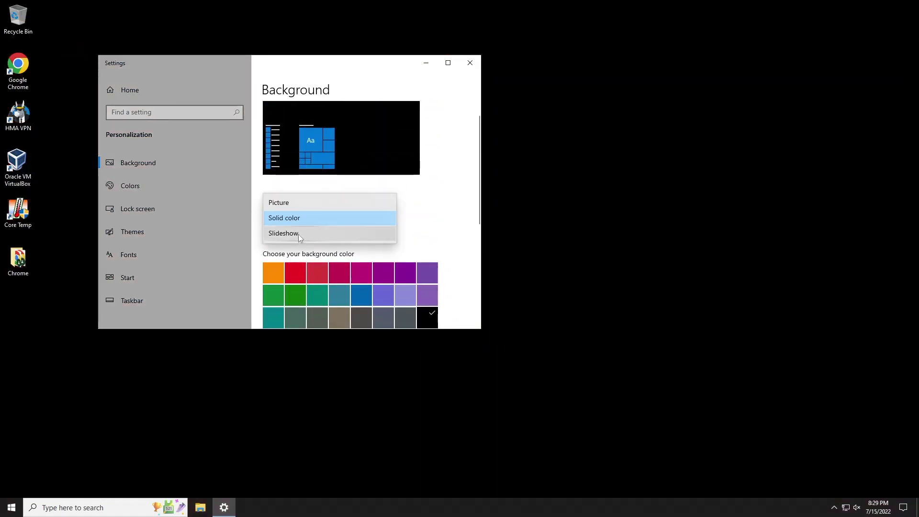
- Try Slideshow as the background type, then switch back to Picture
left_click(297, 232)
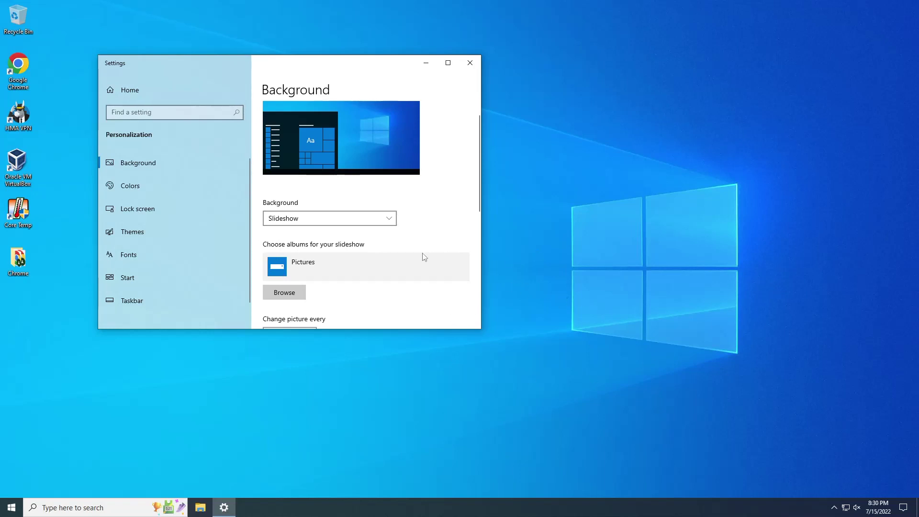
left_click(380, 219)
left_click(346, 186)
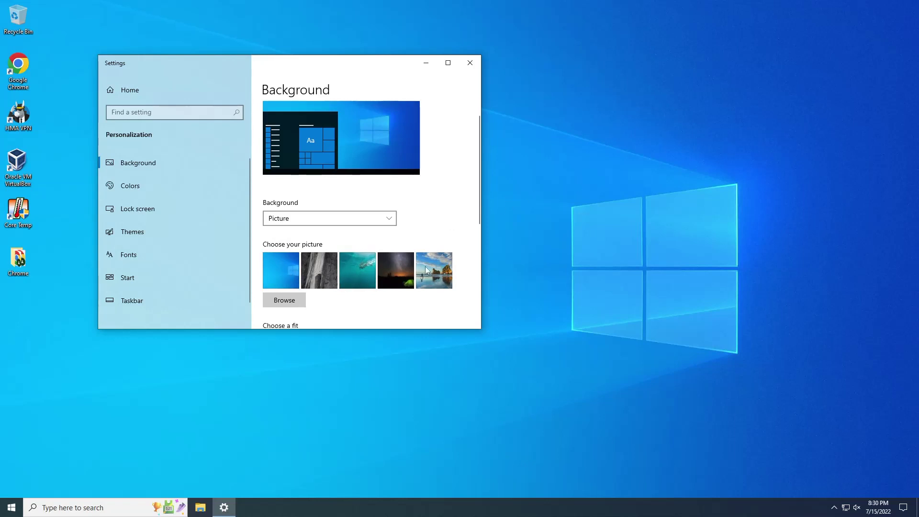
- Preview the rock, underwater swimmer, night-sky tent and beach wallpapers, ending on the blue Windows picture
left_click_drag(363, 63, 377, 72)
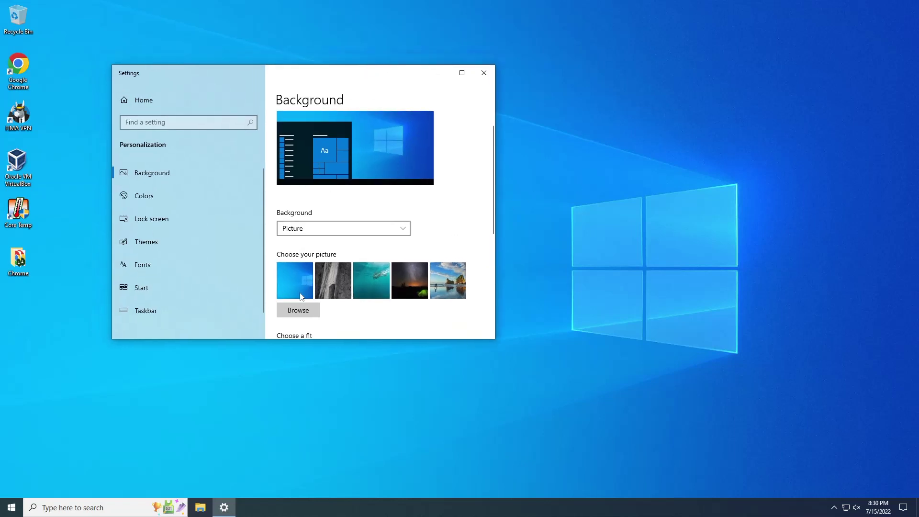
left_click(331, 286)
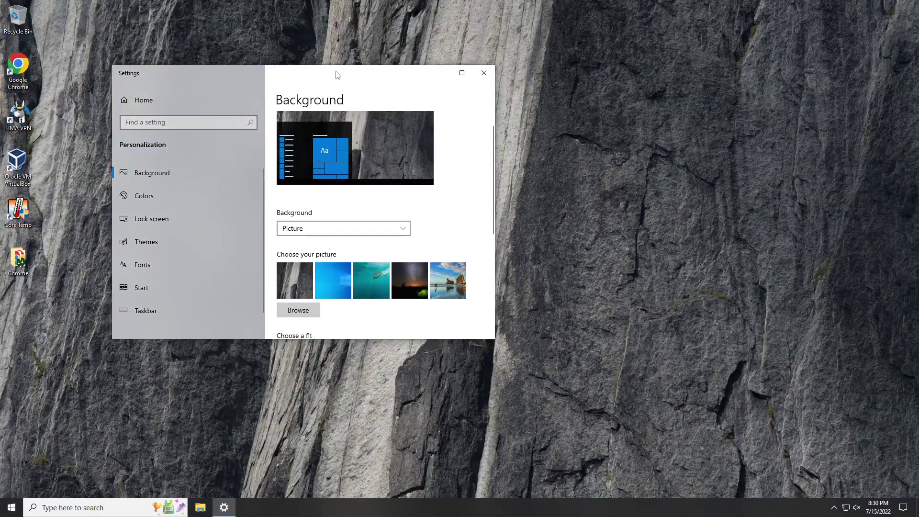
left_click_drag(336, 75, 304, 98)
left_click(333, 299)
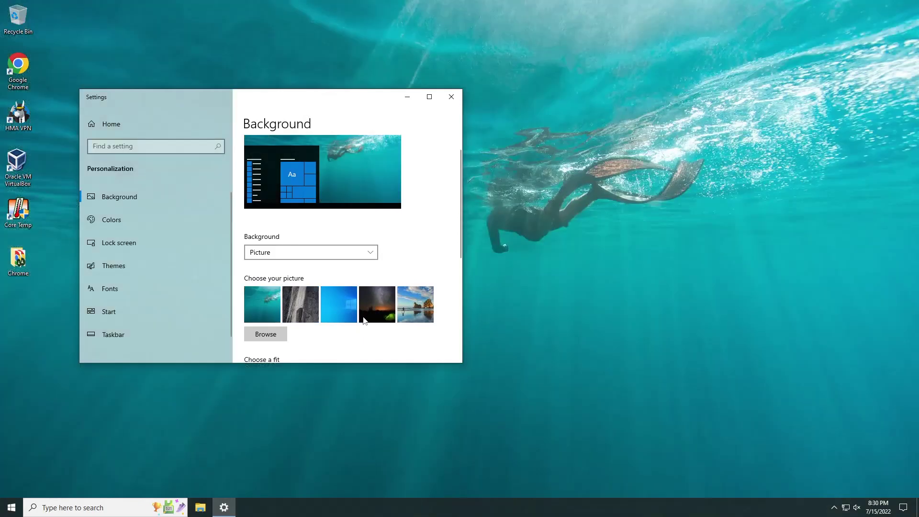
left_click(369, 311)
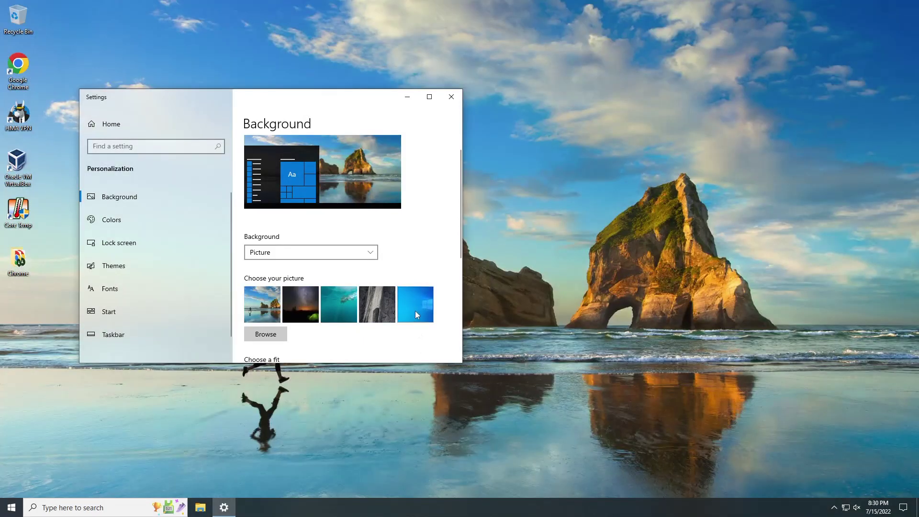
left_click(415, 311)
left_click_drag(319, 98, 323, 78)
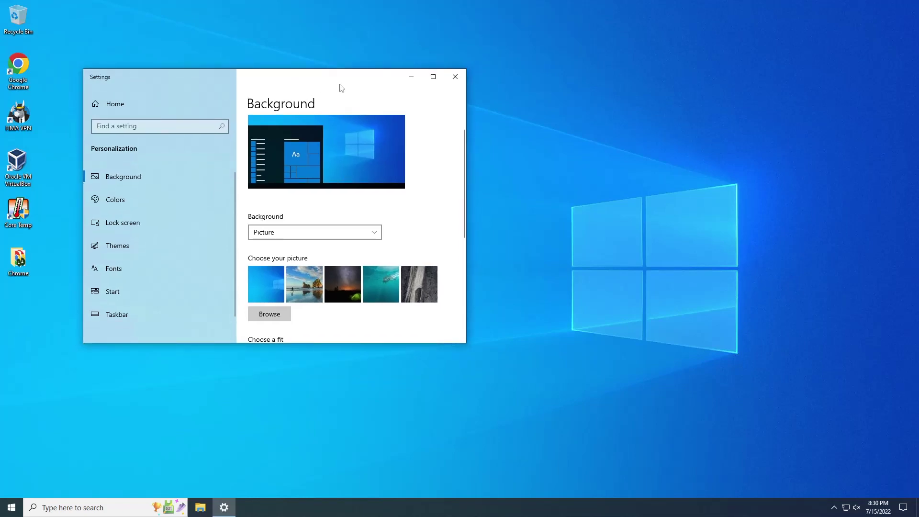
- Open the Browse picture picker, close it without choosing anything, and reposition the window
scroll(289, 277, "down", 2)
left_click(284, 271)
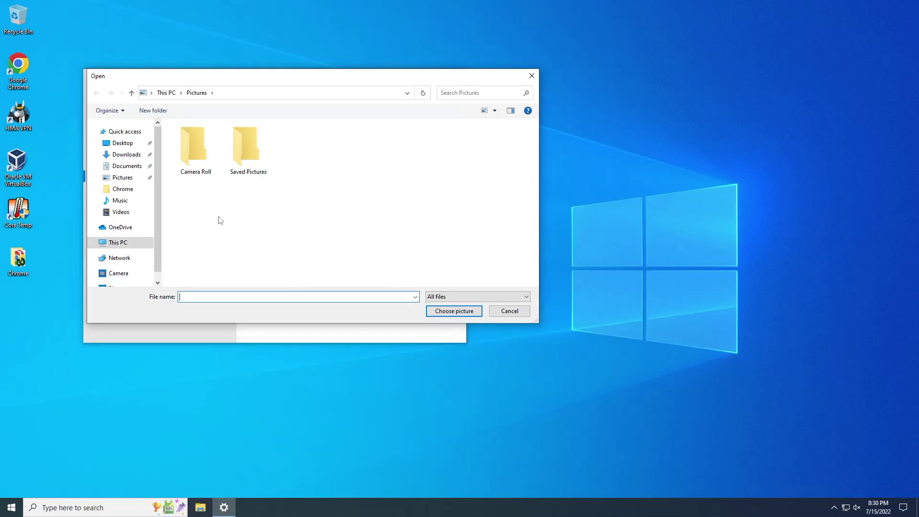
left_click(531, 77)
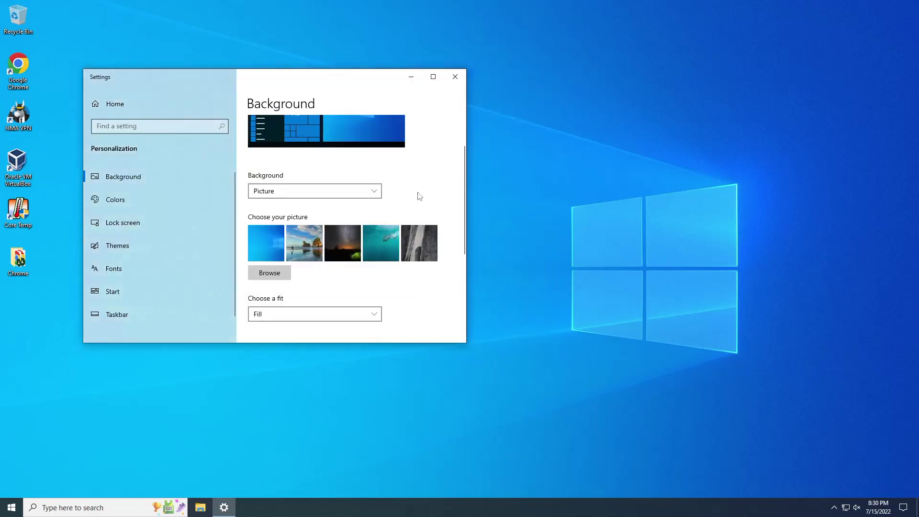
scroll(383, 225, "down", 3)
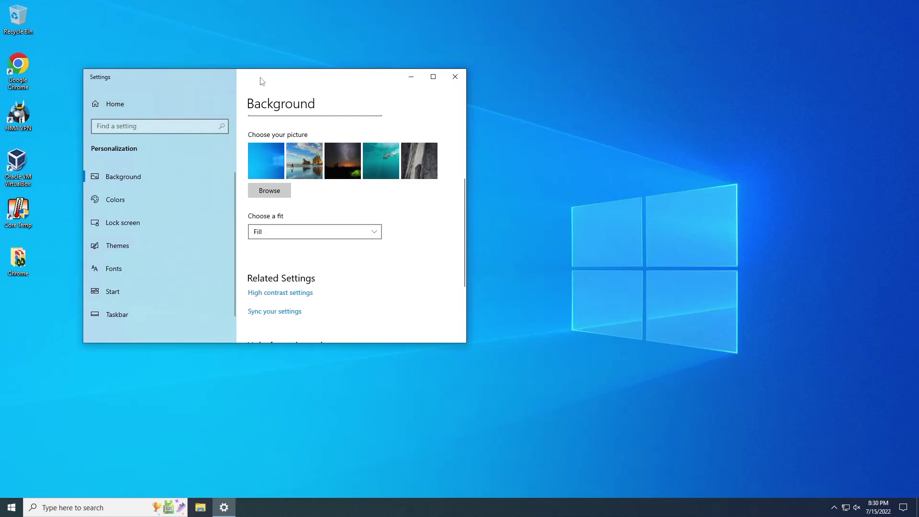
left_click_drag(260, 80, 264, 135)
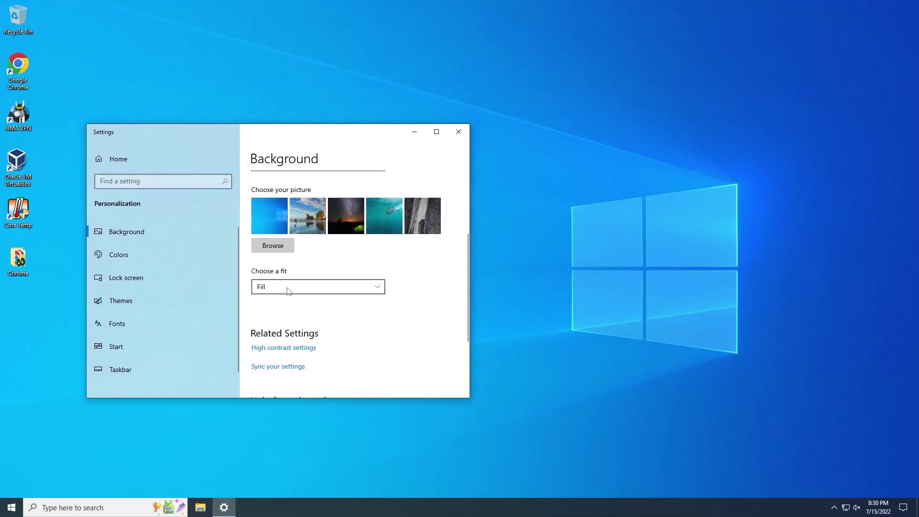
- Switch the background fit to Fit, then Stretch, then Fill
left_click(288, 292)
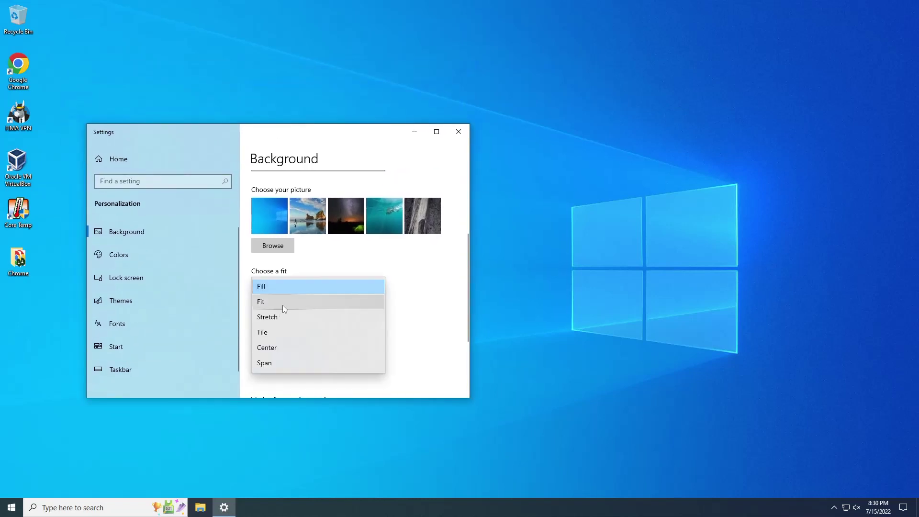
left_click(283, 305)
left_click_drag(259, 138, 323, 146)
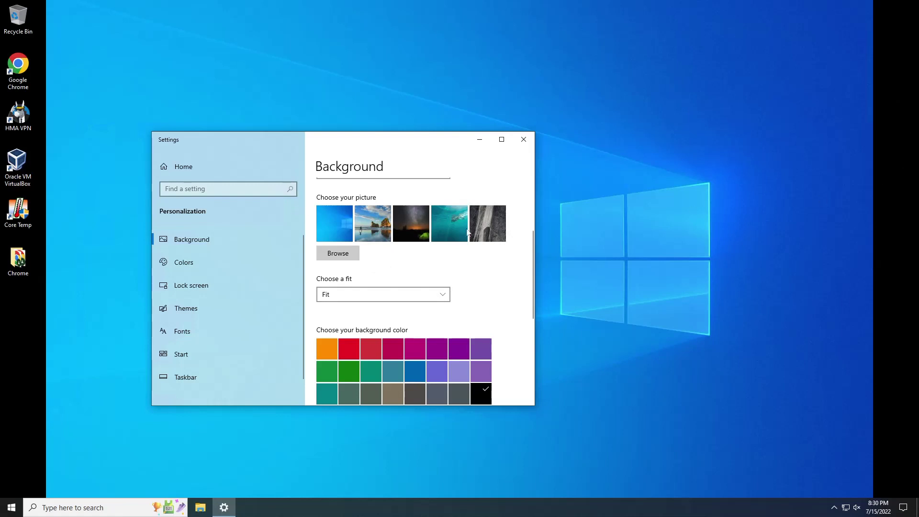
left_click_drag(397, 143, 301, 91)
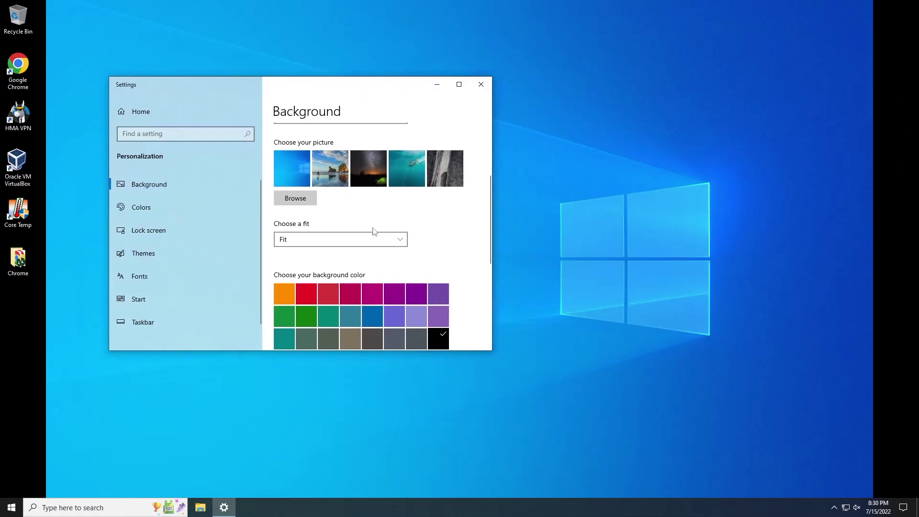
left_click(374, 237)
left_click(363, 257)
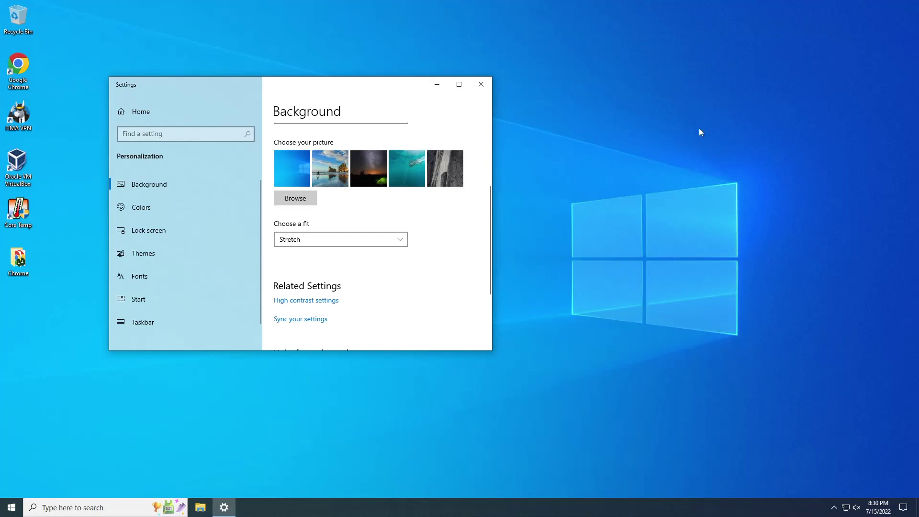
left_click(285, 240)
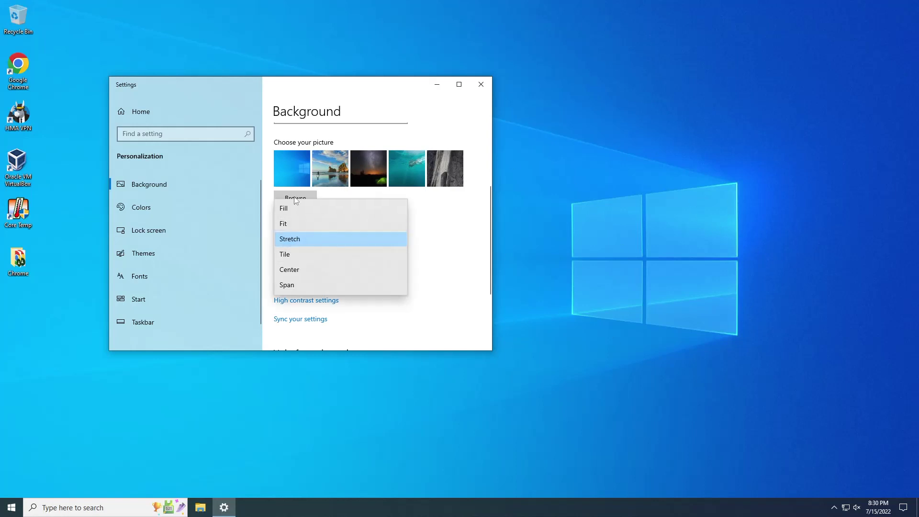
left_click(295, 209)
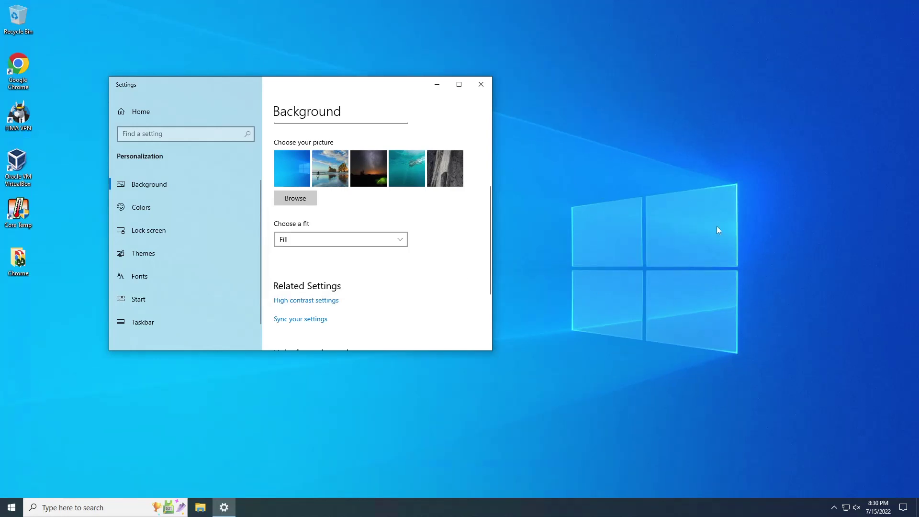
- Change the fit to Center, Tile, Center again, and finally Span
left_click(378, 240)
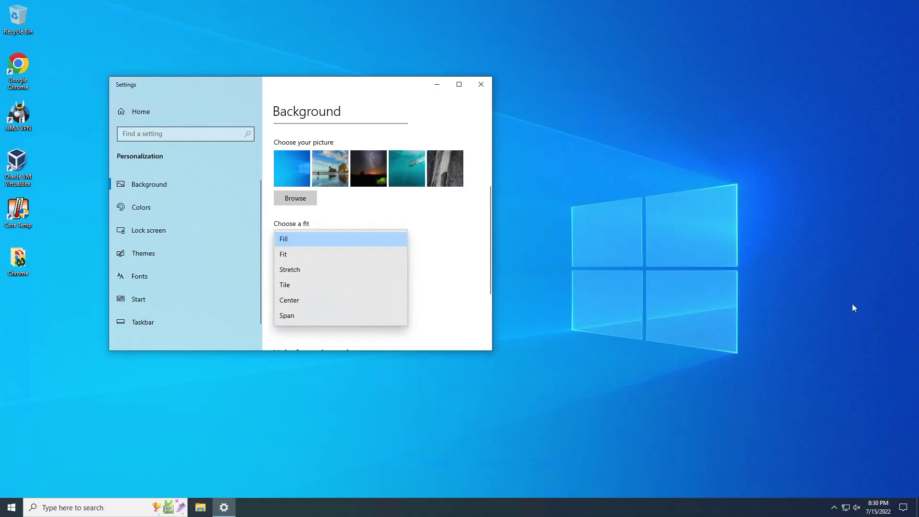
left_click(311, 300)
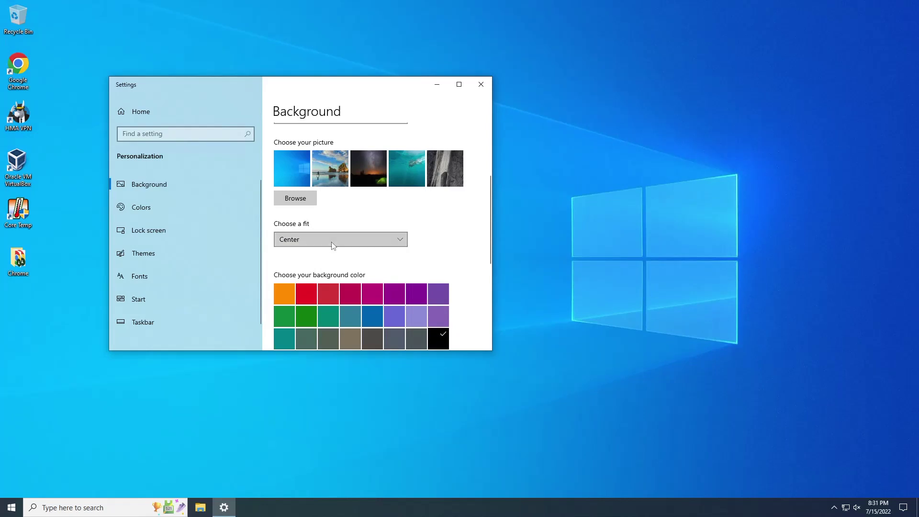
left_click(321, 235)
left_click(320, 228)
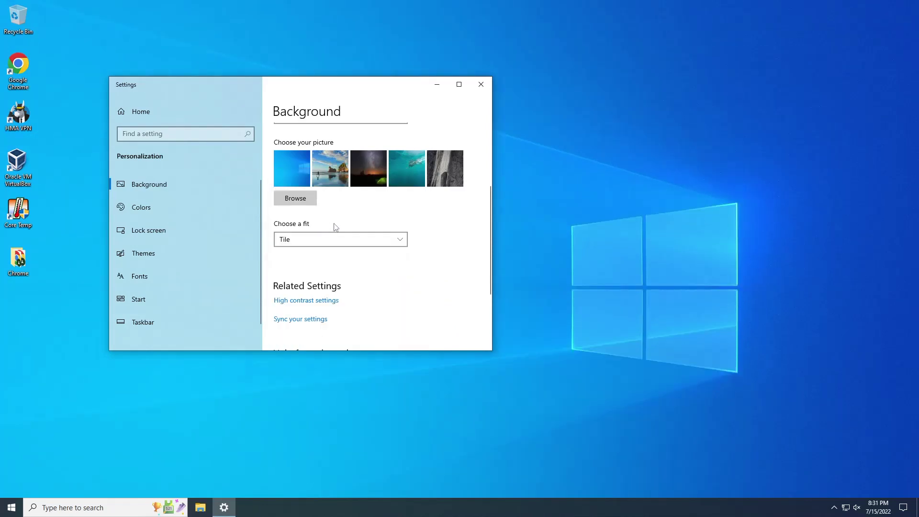
left_click(338, 235)
left_click(327, 256)
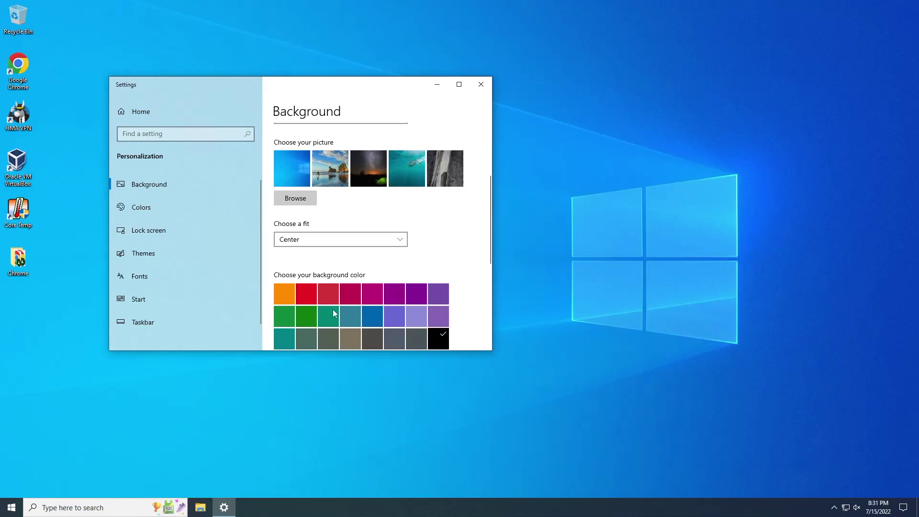
key("Down")
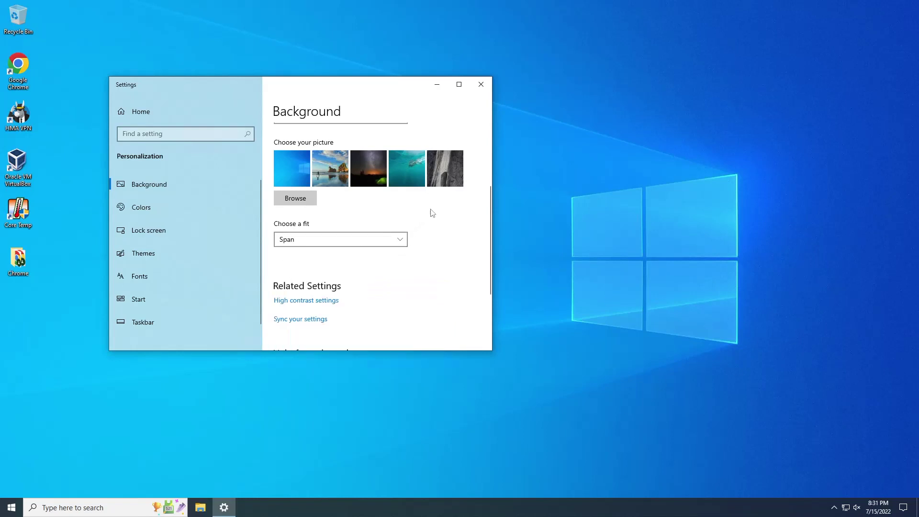
scroll(462, 218, "down", 3)
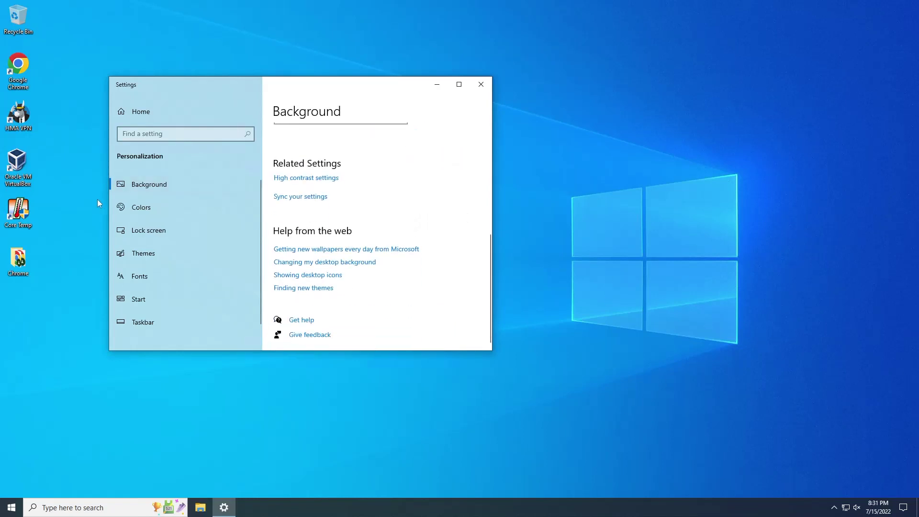
- Go to the Colors personalization page, then open and close the Start menu
left_click(134, 207)
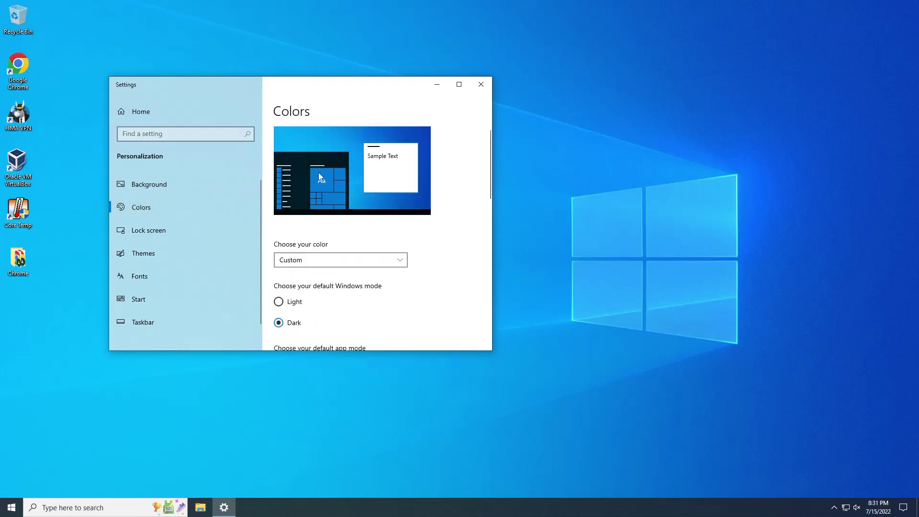
left_click(12, 507)
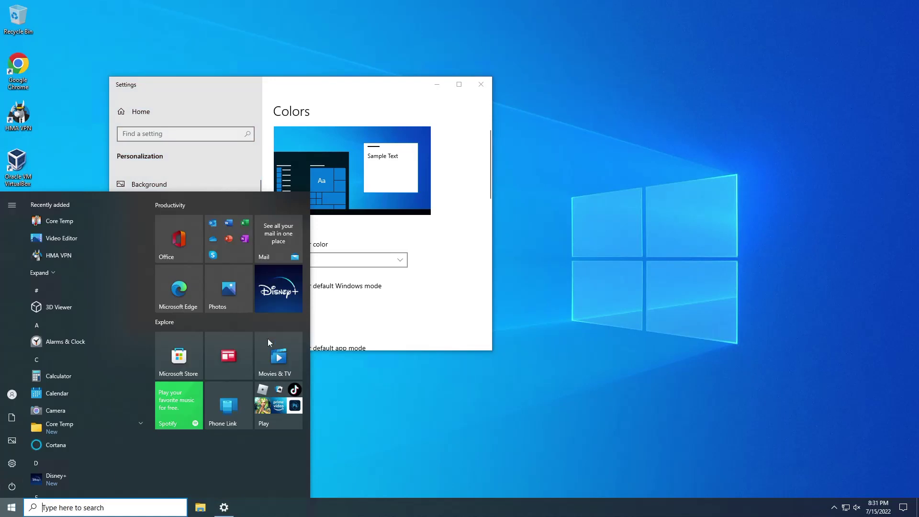
left_click(11, 507)
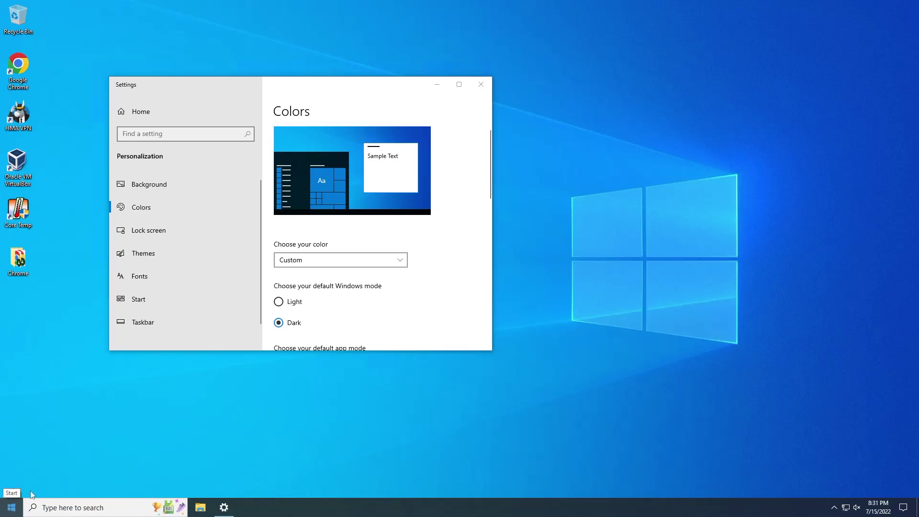
- Scroll to Windows colors, try red, then set Turf green as the accent colour
scroll(433, 250, "down", 2)
scroll(433, 250, "down", 10)
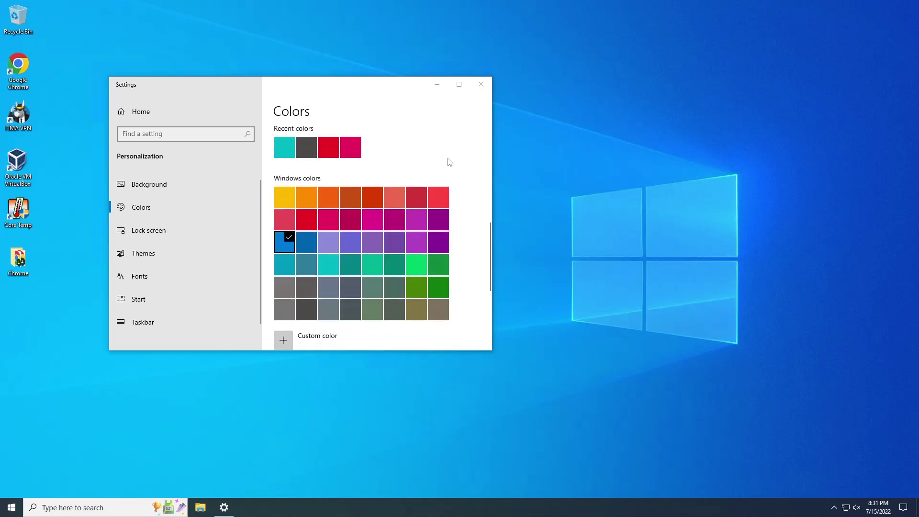
left_click(305, 224)
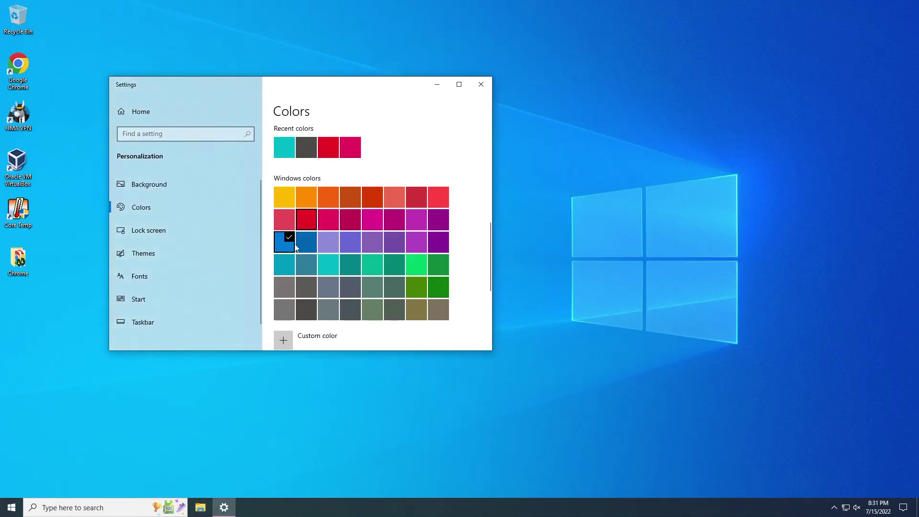
left_click(304, 218)
left_click(422, 271)
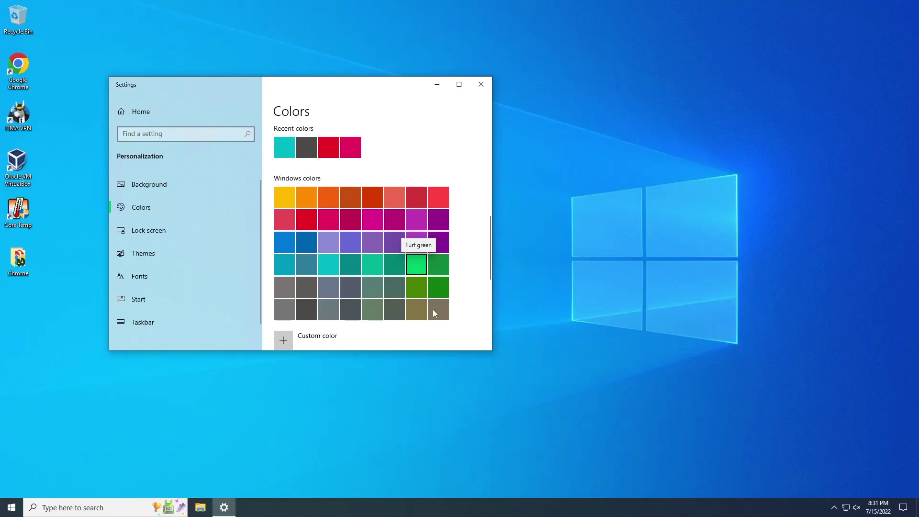
left_click(418, 261)
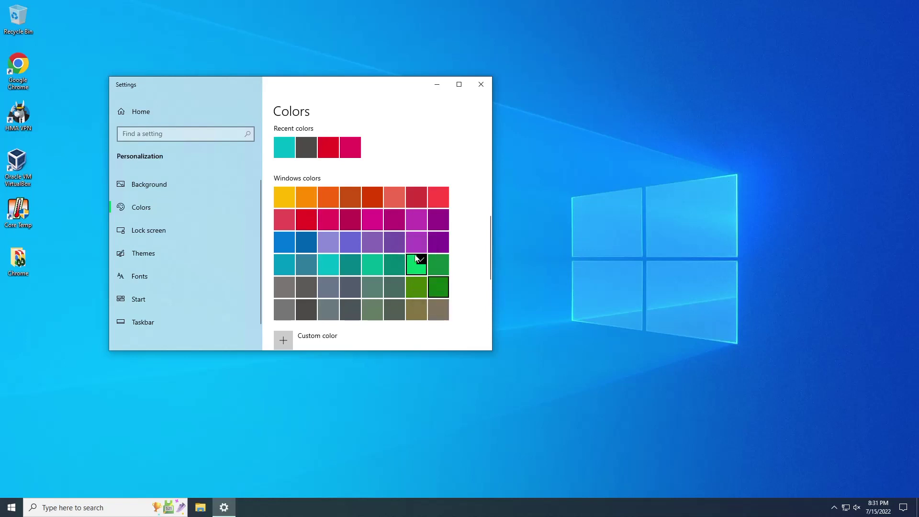
- Toggle the Start menu, then pick the blue swatch starting the third row of Windows colors
left_click(11, 508)
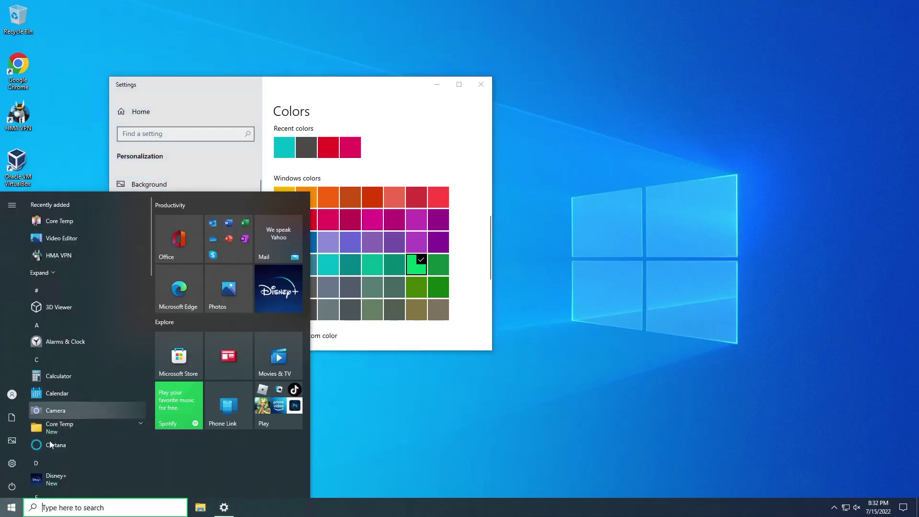
left_click(12, 508)
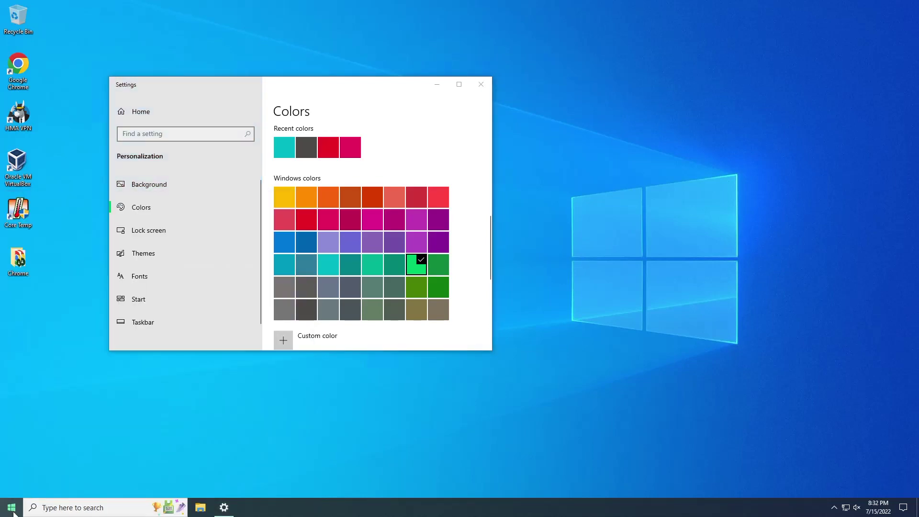
left_click(13, 510)
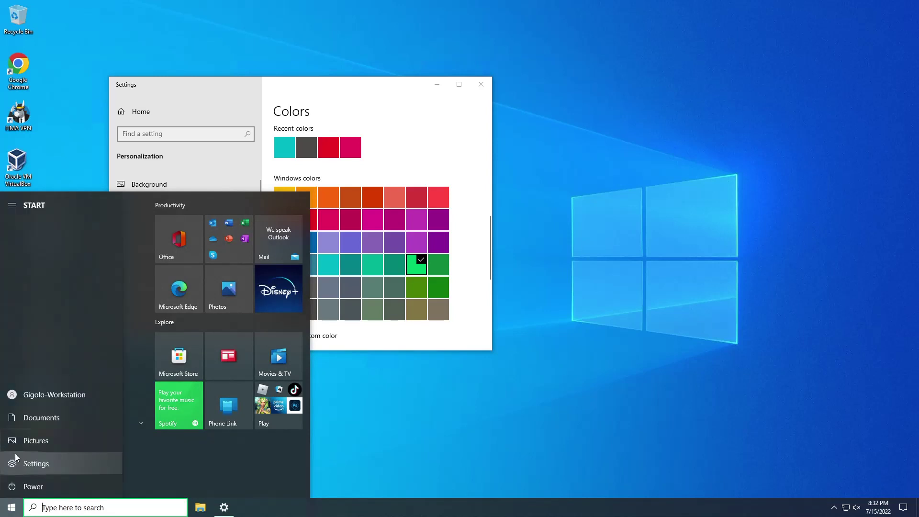
scroll(79, 389, "down", 3)
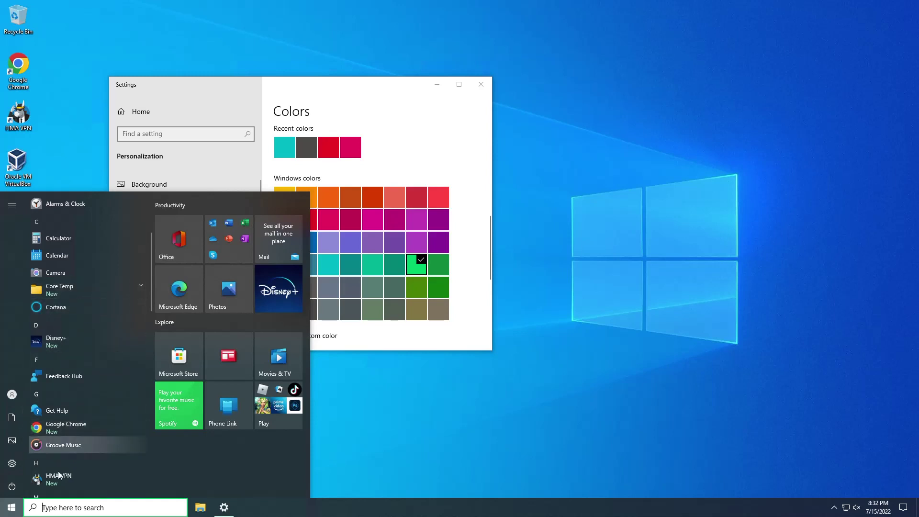
scroll(75, 364, "up", 2)
left_click(66, 183)
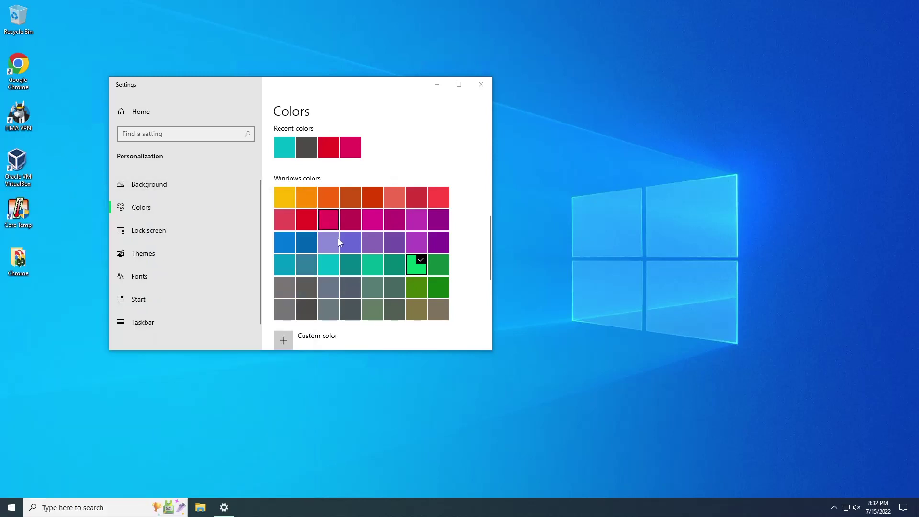
left_click(282, 248)
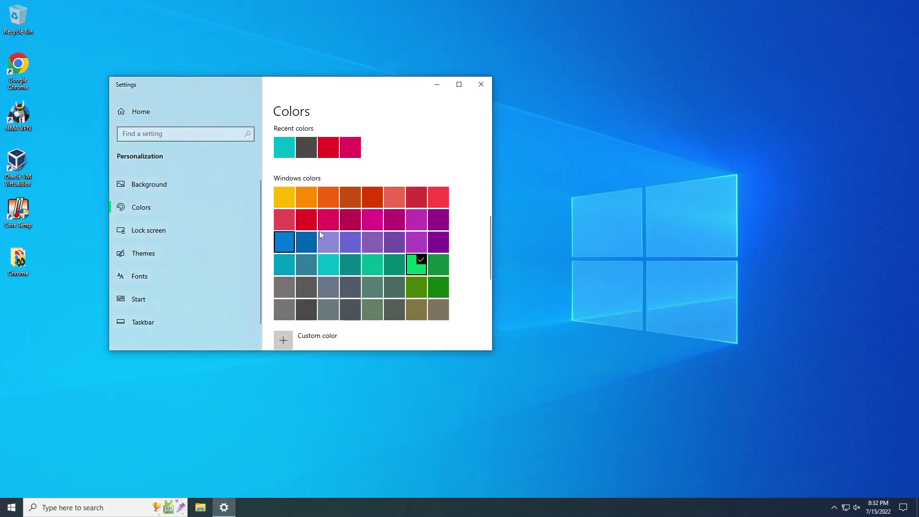